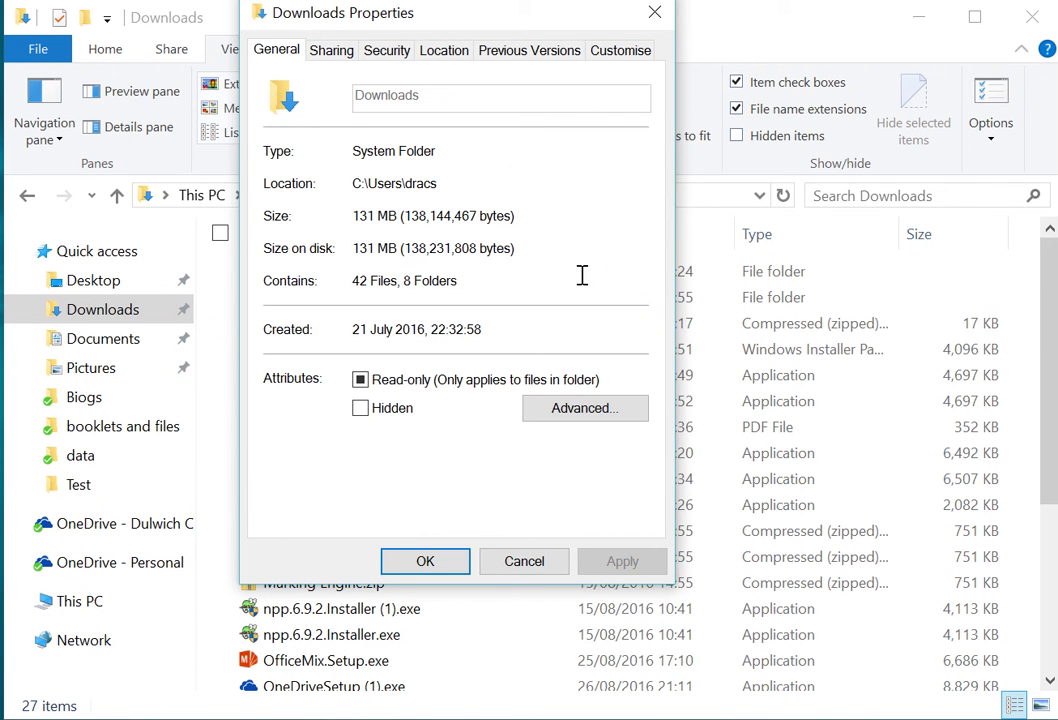
- Bring up the context menu on the Downloads folder in the navigation pane
right_click(103, 309)
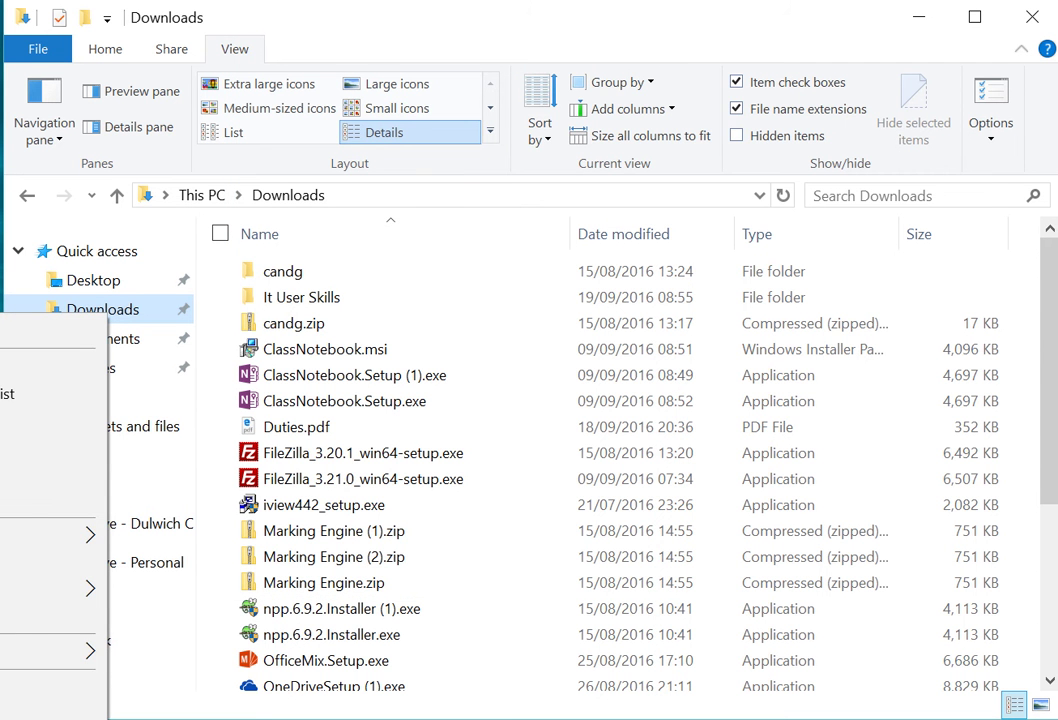
left_click(40, 690)
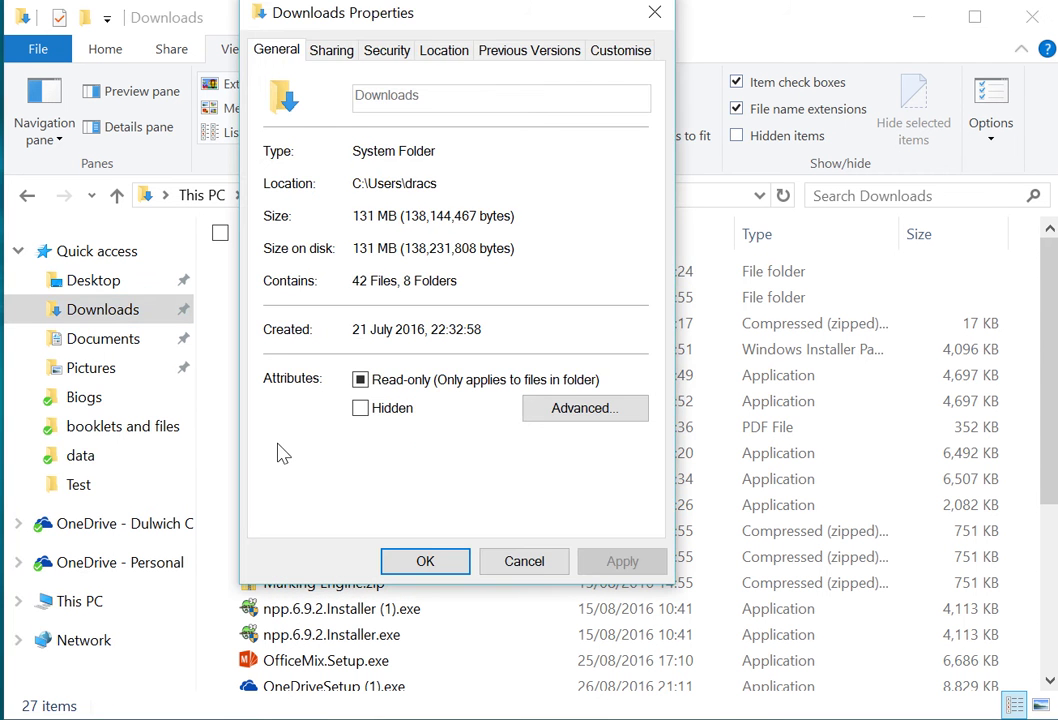